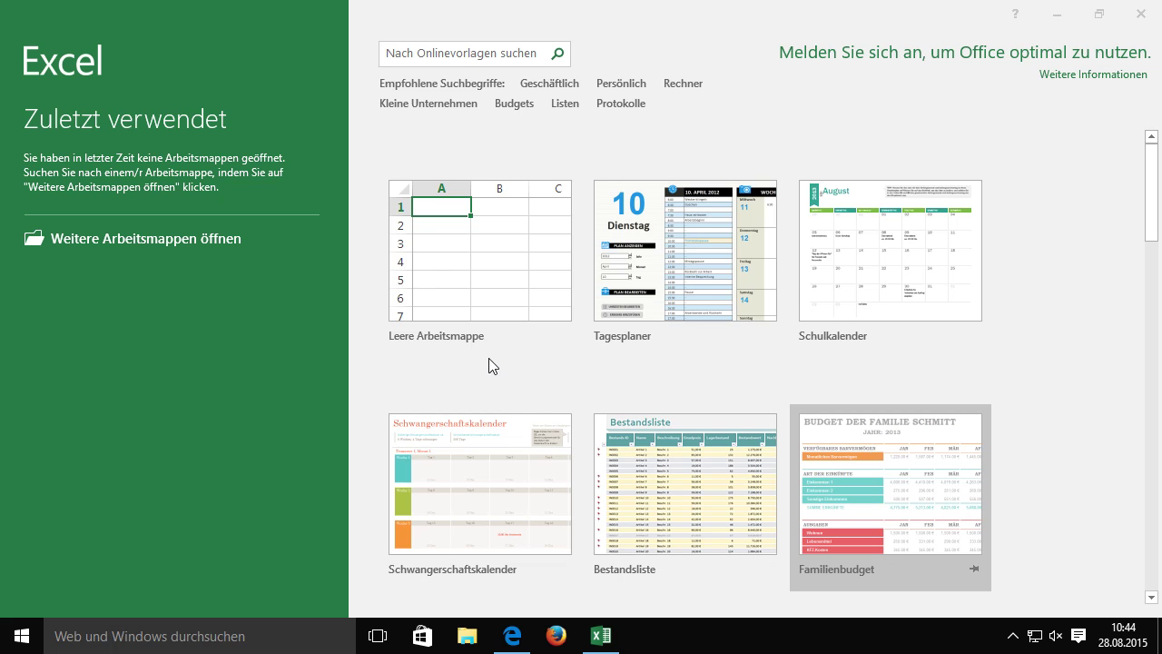
# Step: Create a new blank workbook (Leere Arbeitsmappe) from the Excel start screen
pyautogui.click(488, 254)
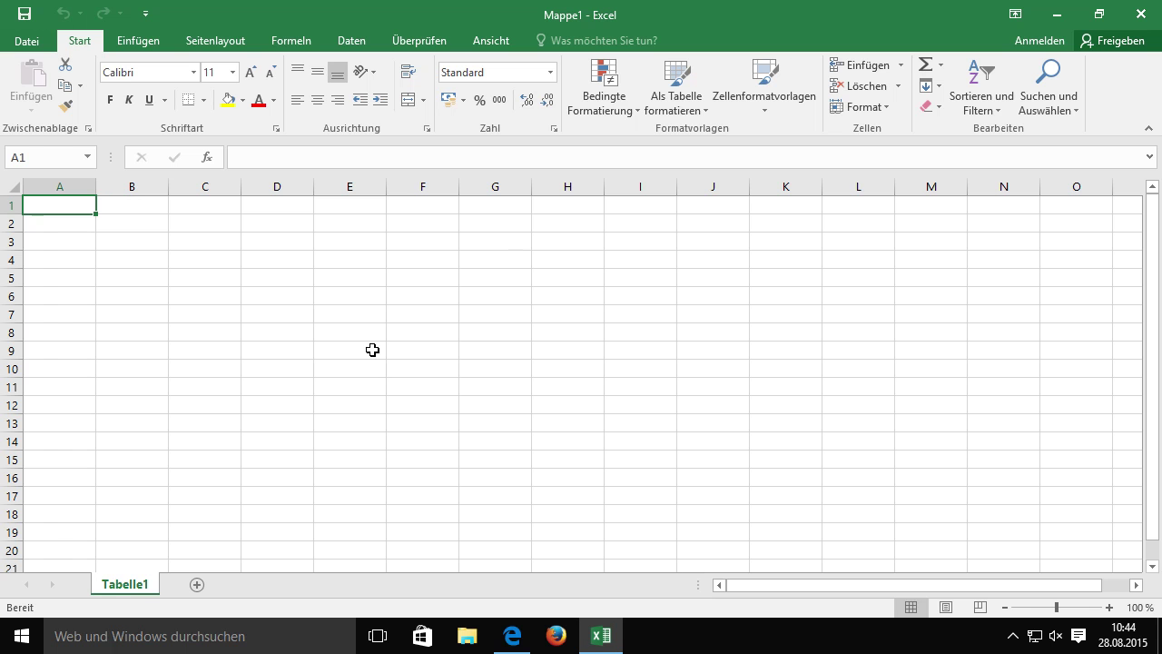
# Step: Enter the word 'Hallo' into cell A1 of Tabelle1
pyautogui.click(372, 349)
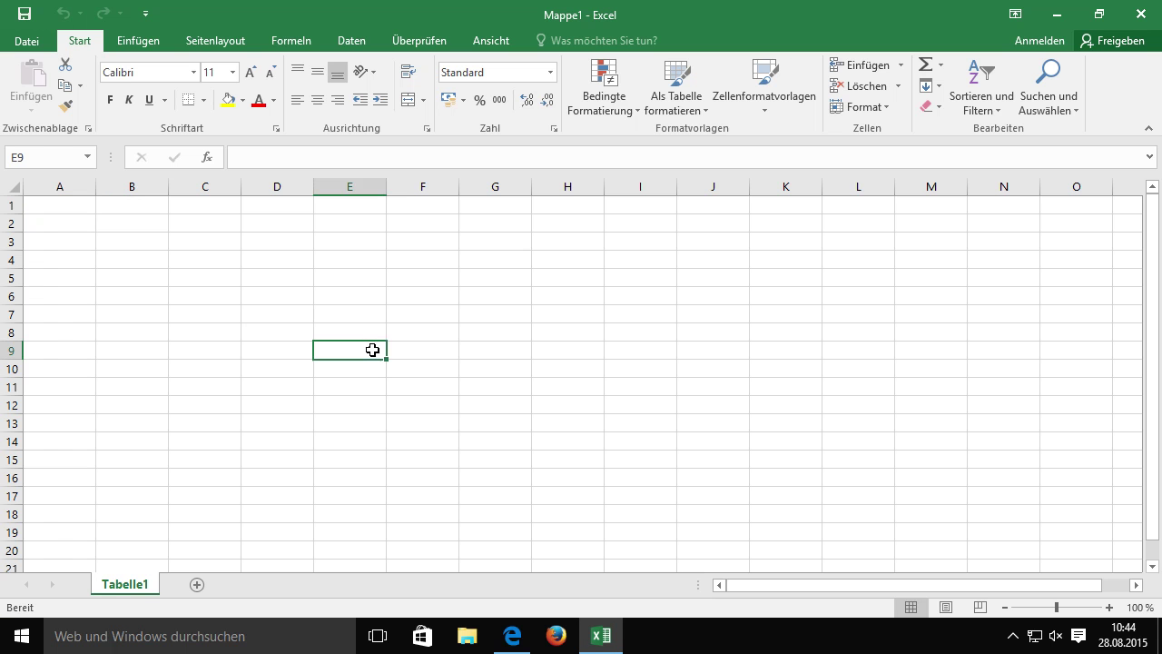
pyautogui.click(75, 205)
pyautogui.write('Hallo')
pyautogui.press('Return')
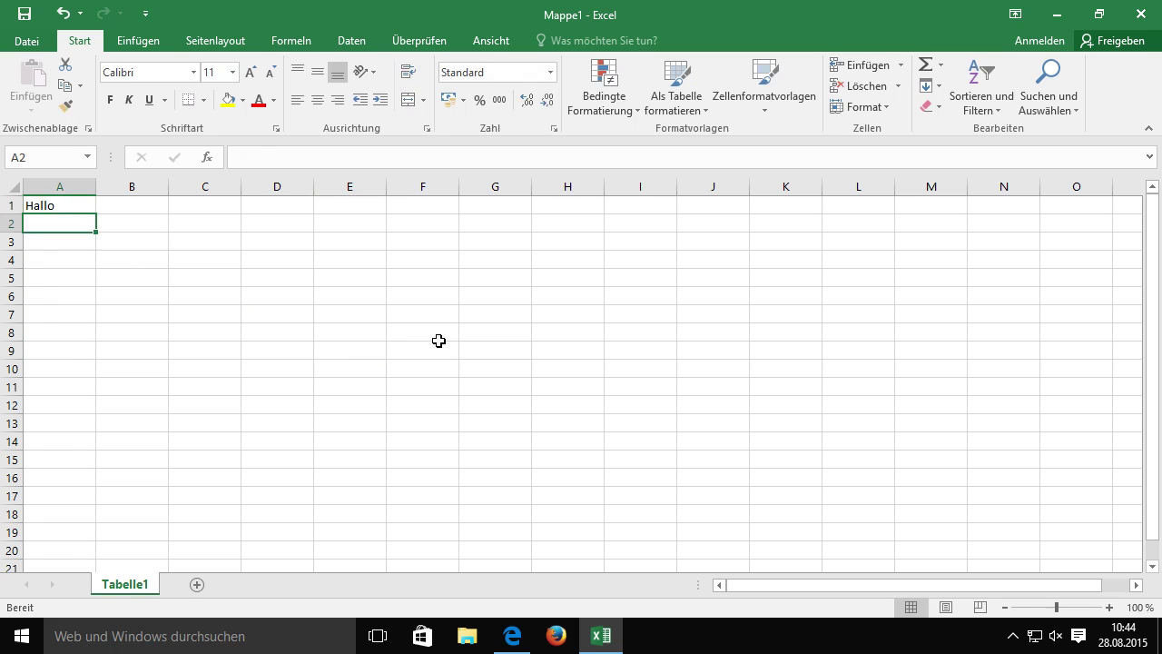
pyautogui.click(508, 292)
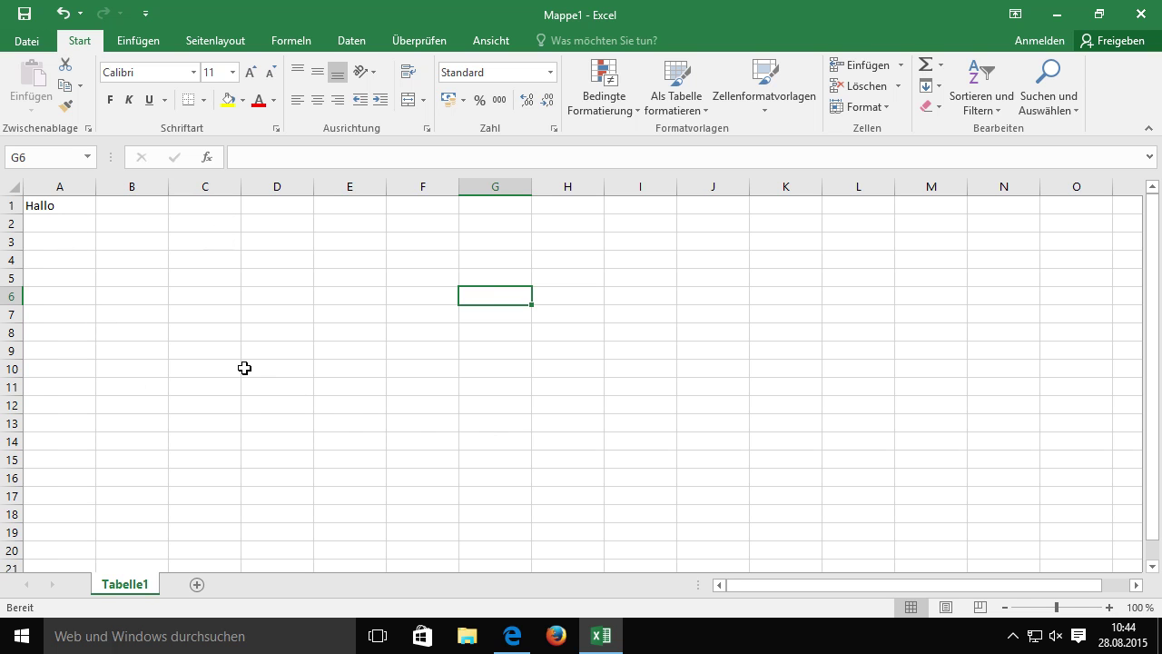
# Step: Start recording macro Makro1 from the Ansicht tab's Makros menu, then select A1
pyautogui.click(499, 42)
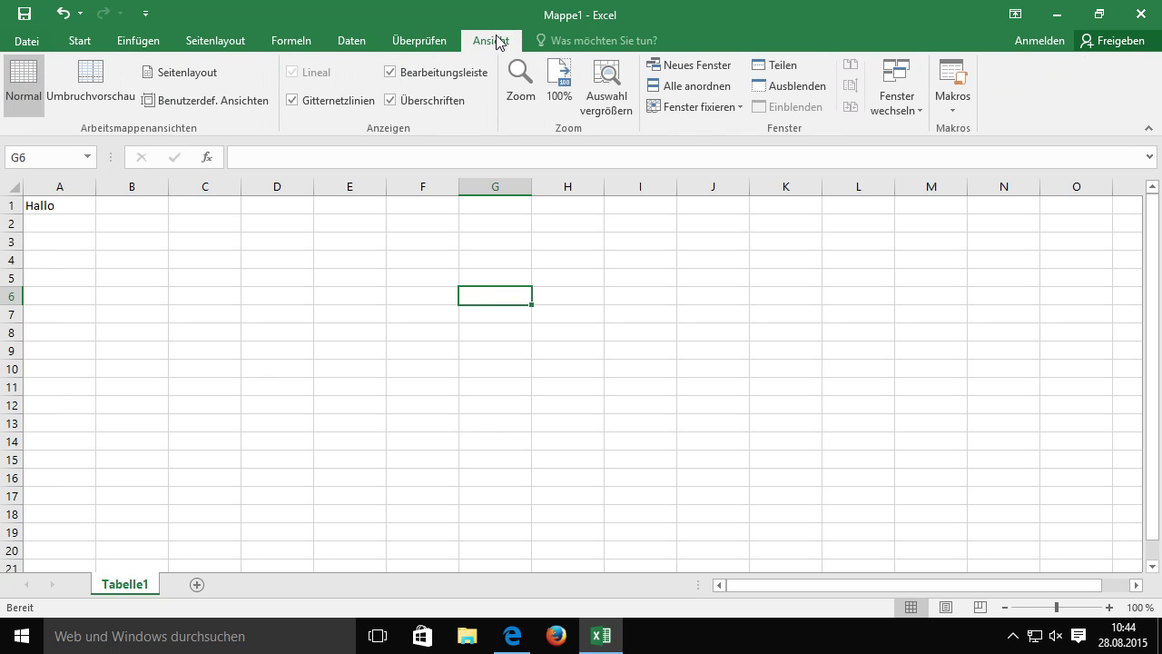
pyautogui.click(958, 110)
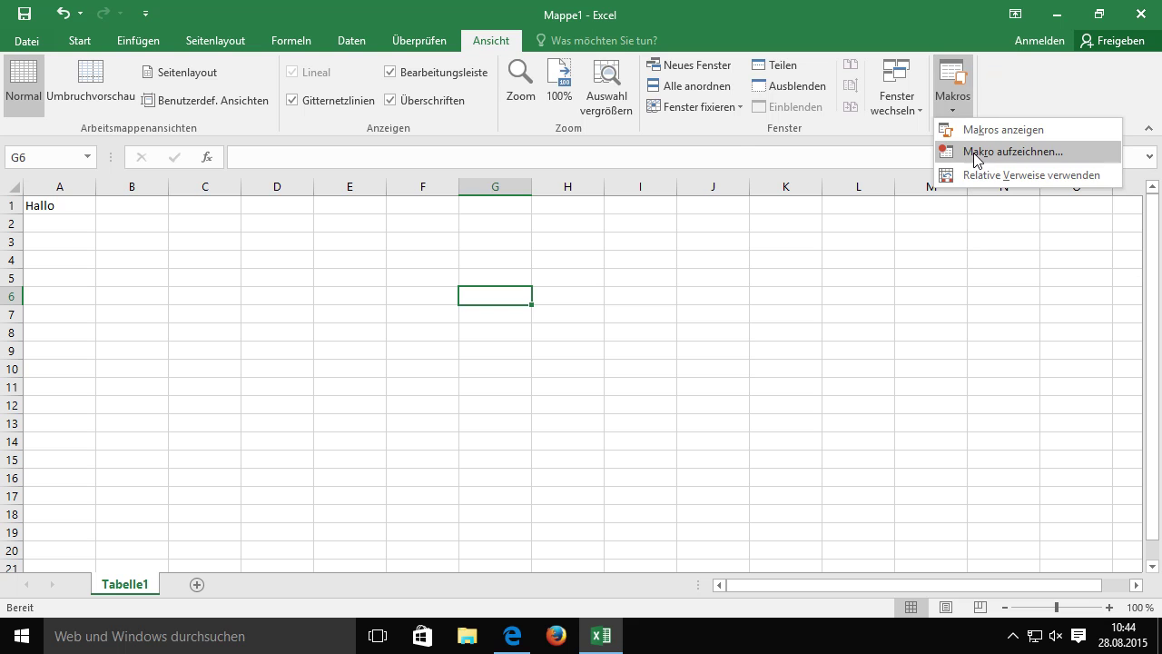
pyautogui.click(976, 159)
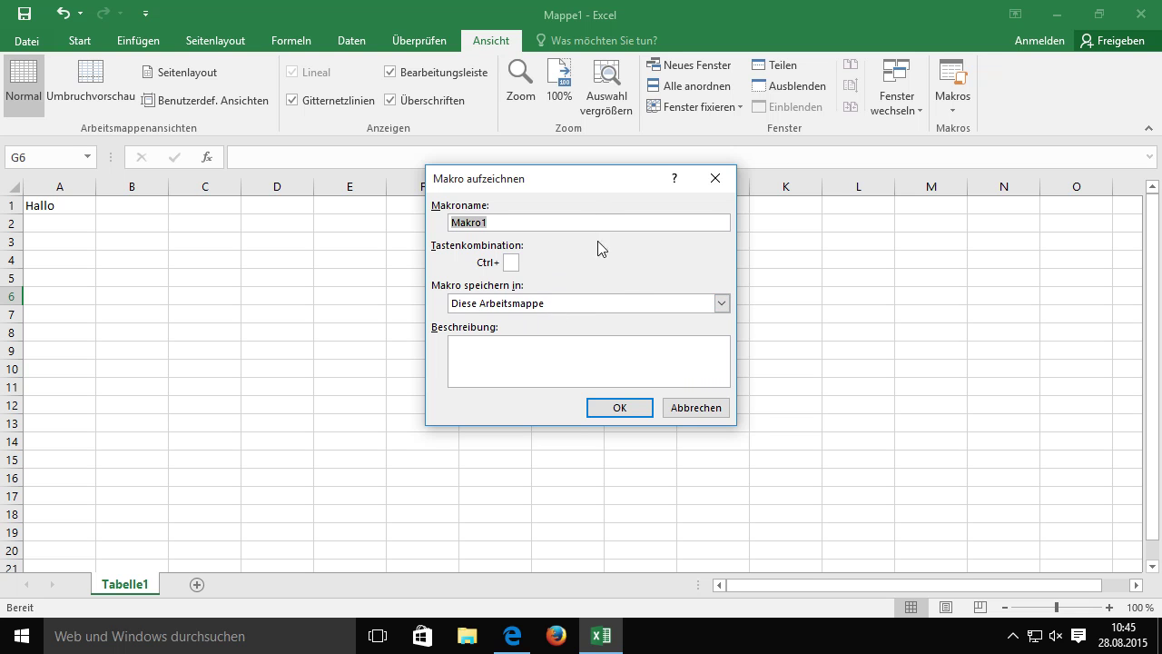
pyautogui.click(619, 411)
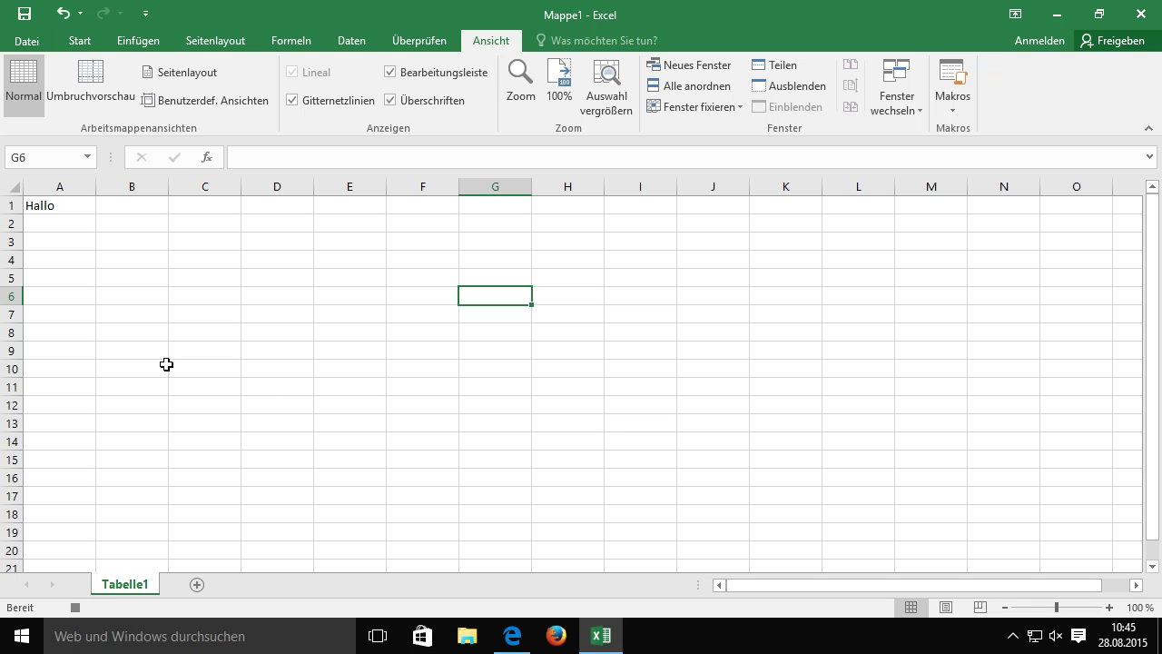
pyautogui.click(68, 207)
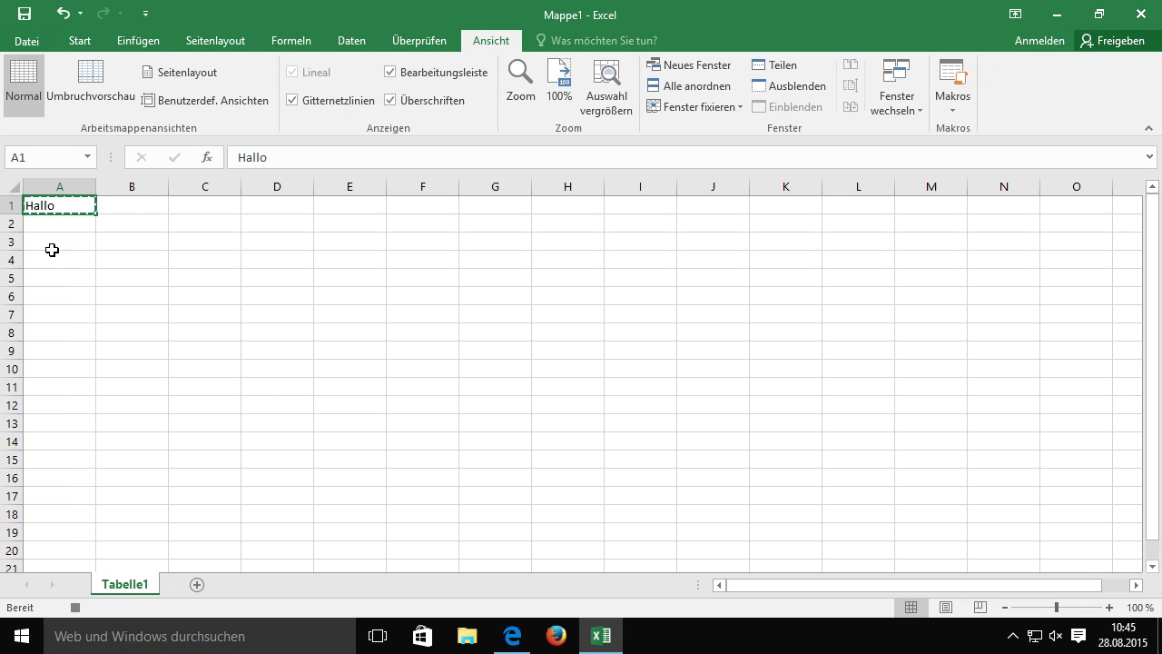
# Step: Paste 'Hallo' into C1, then stop the Makro1 recording via Aufzeichnung beenden
pyautogui.click(215, 206)
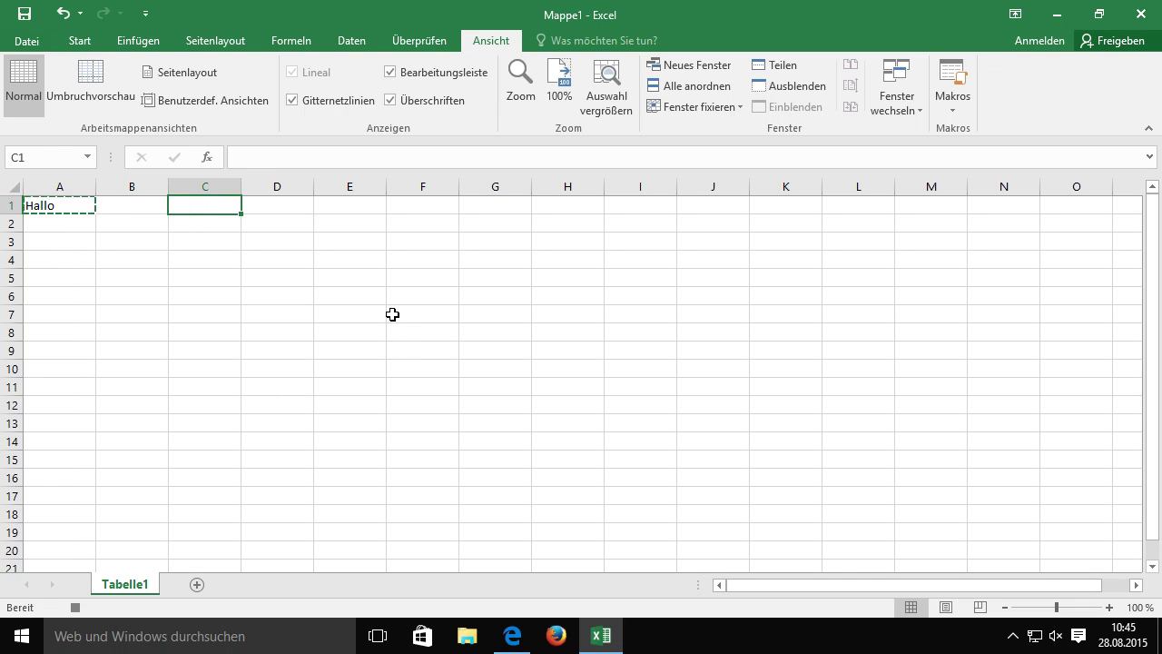
pyautogui.write('Hallo')
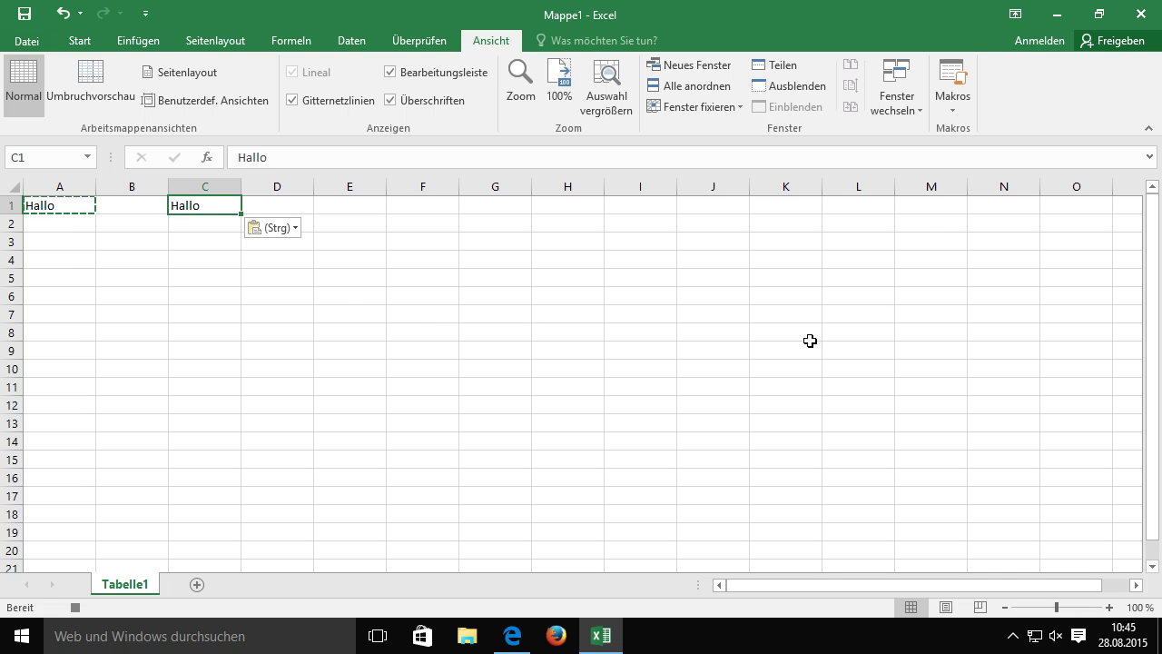
pyautogui.click(959, 106)
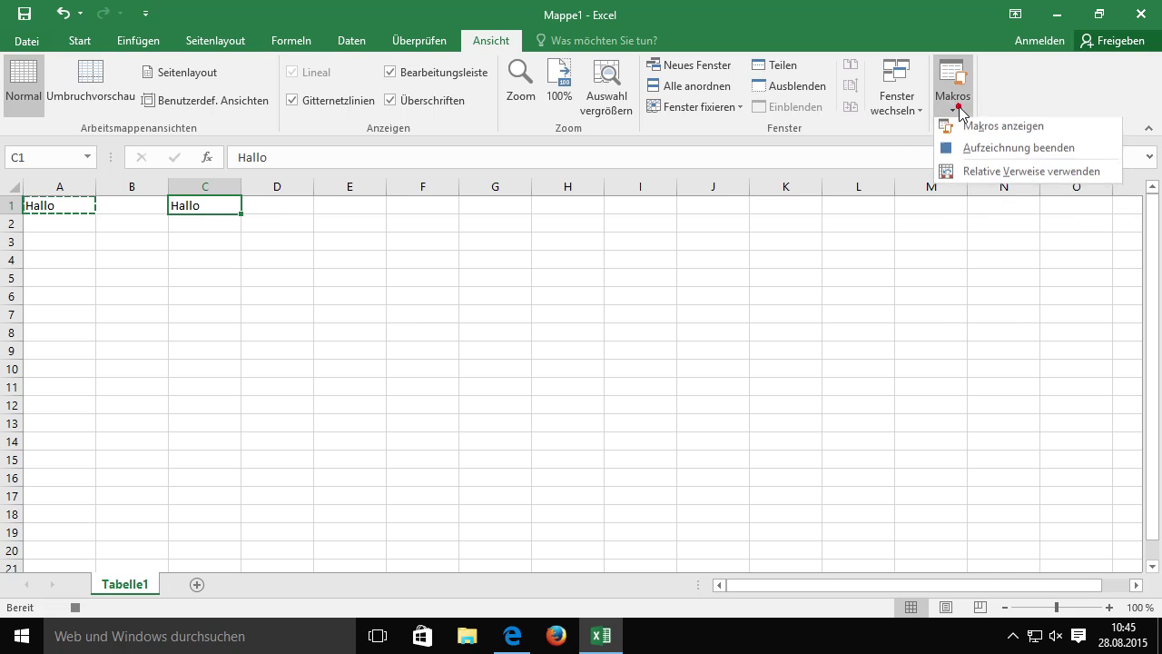
pyautogui.click(1010, 153)
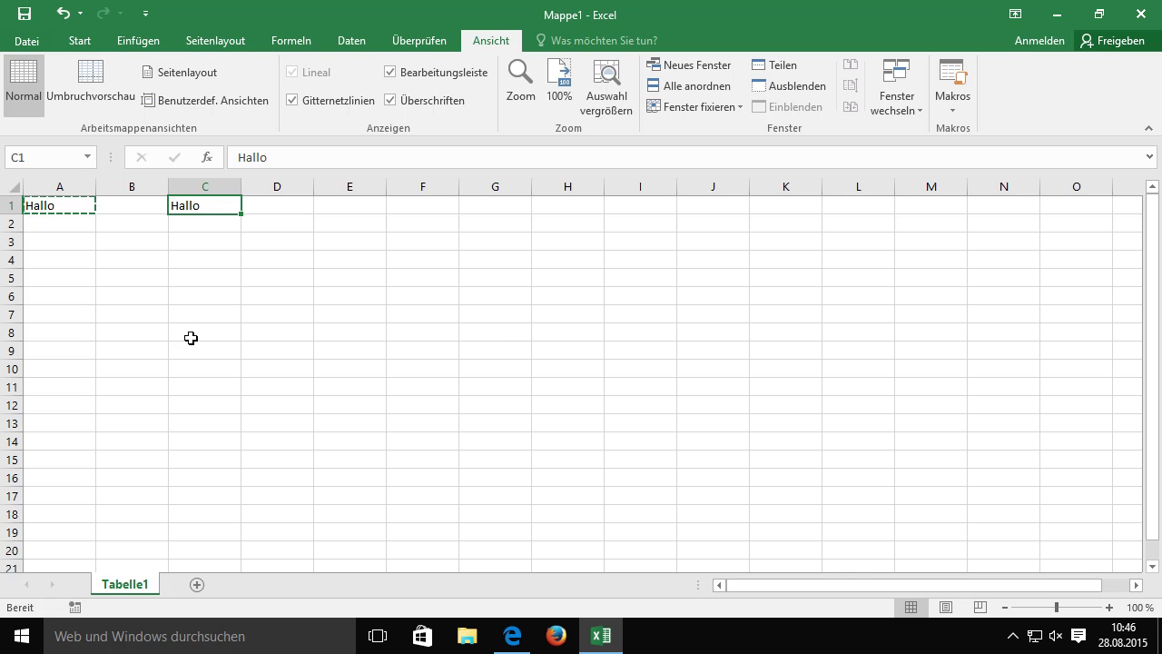
pyautogui.click(77, 207)
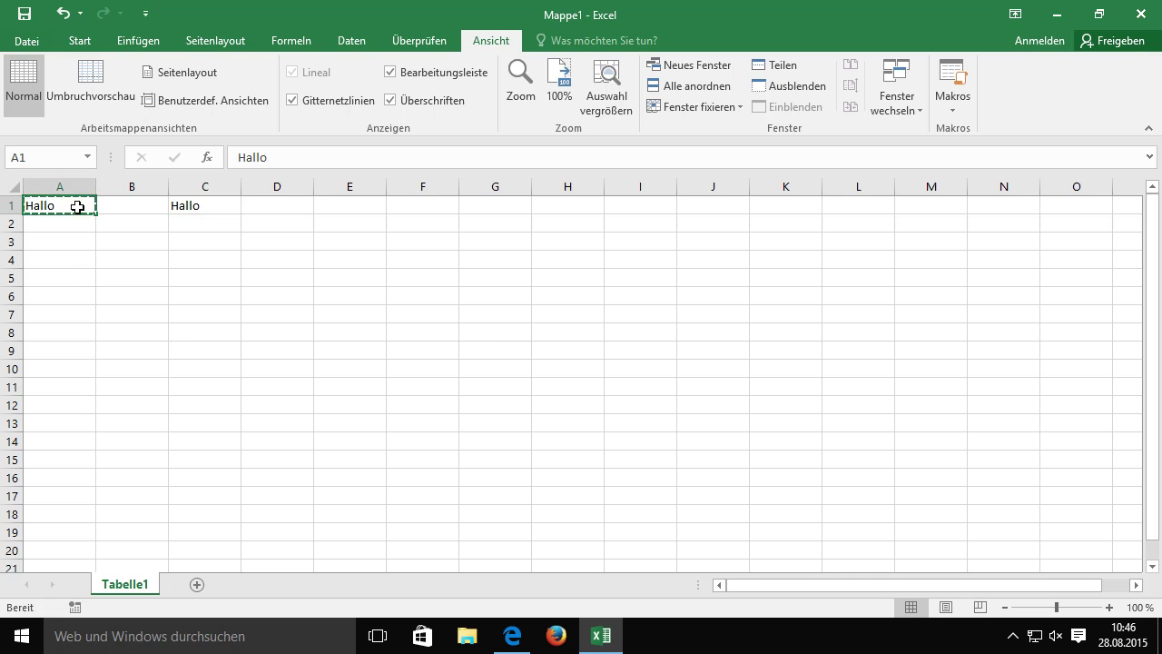
# Step: Clear the contents of cells A1 through C1
pyautogui.hotkey('shift', 'Right')
pyautogui.hotkey('shift', 'Right')
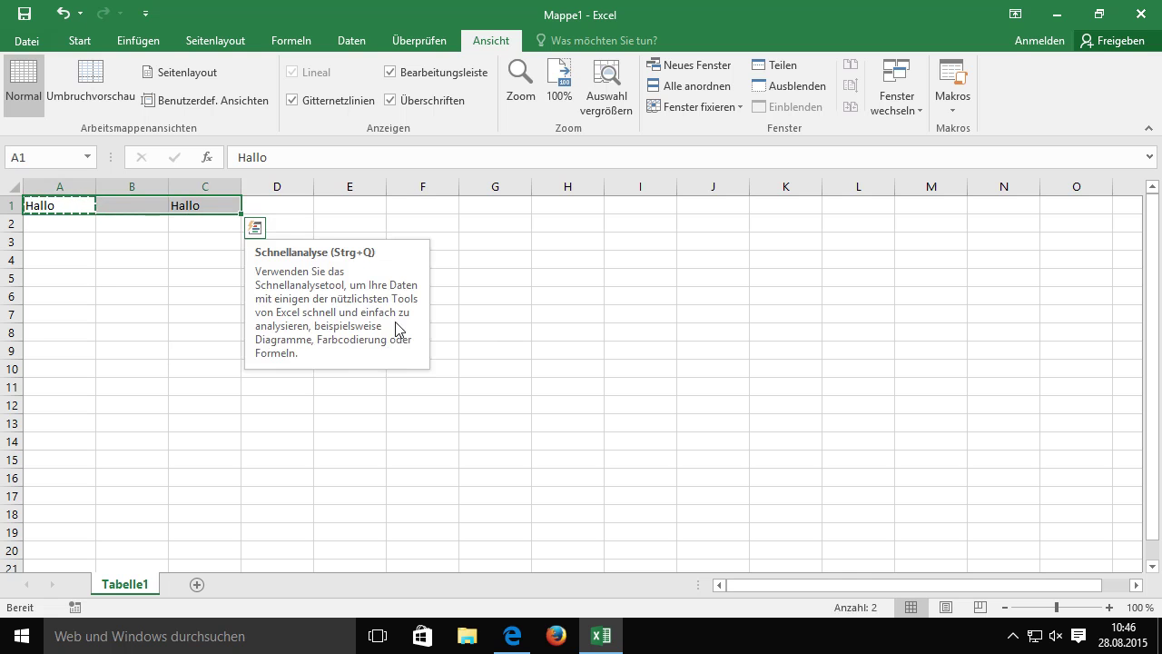
pyautogui.press('Delete')
pyautogui.click(432, 317)
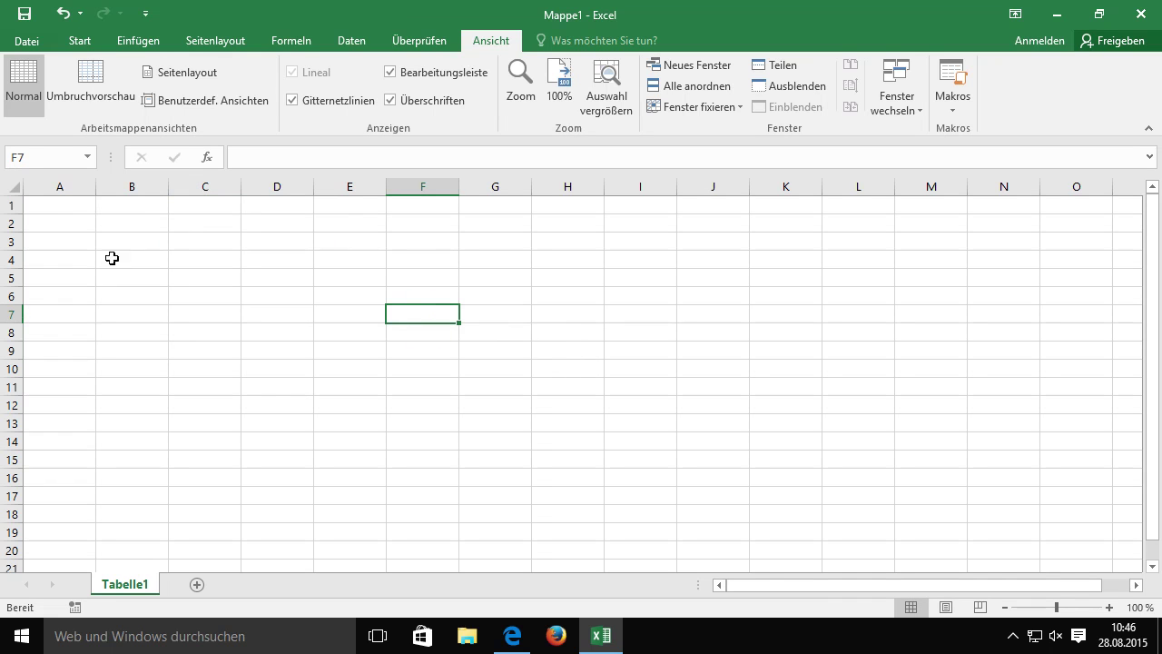
# Step: Enter the word 'Welt' into cell A1
pyautogui.click(73, 211)
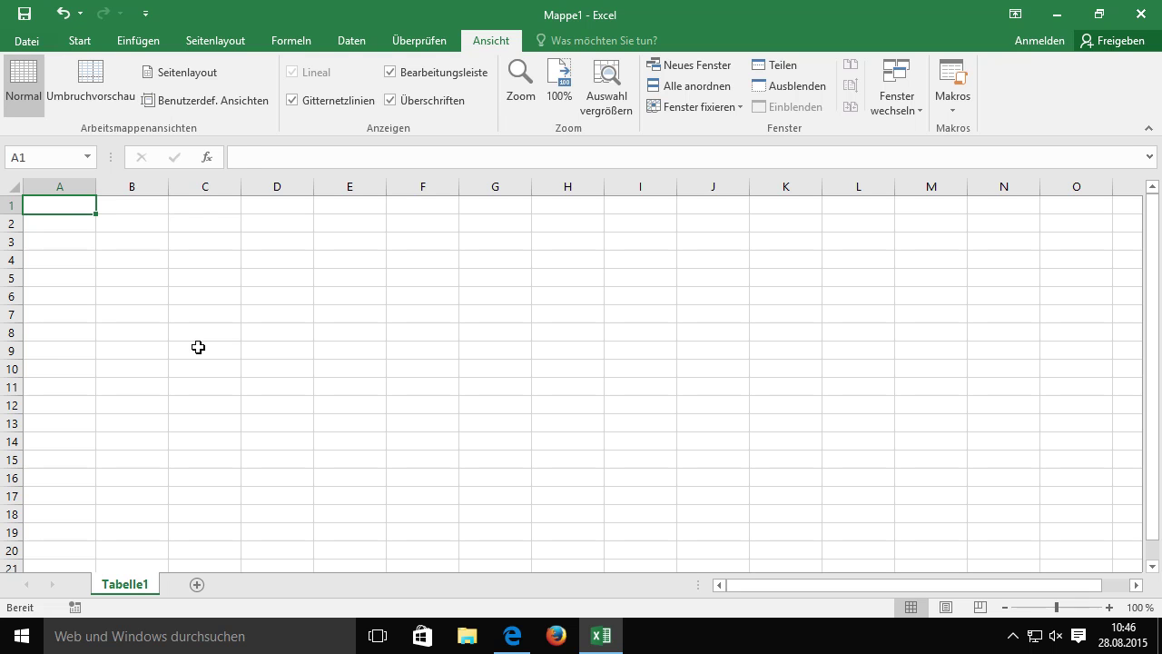
pyautogui.write('Welt')
pyautogui.press('Return')
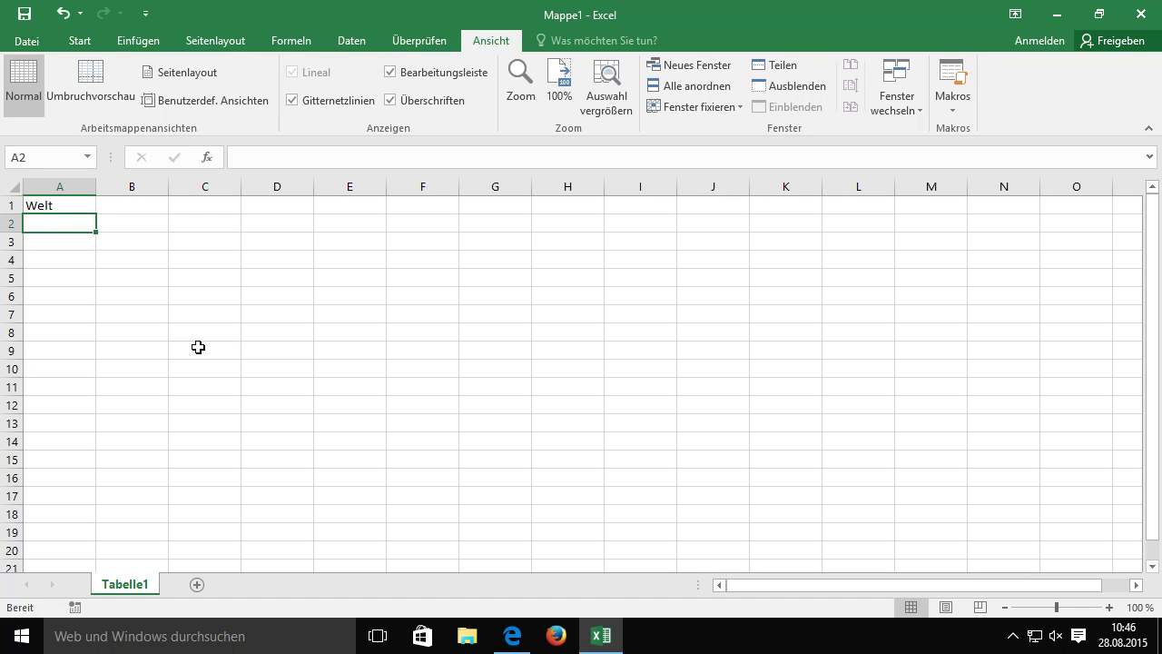
# Step: Run Makro1 from Makros anzeigen so 'Welt' is copied into C1
pyautogui.click(958, 109)
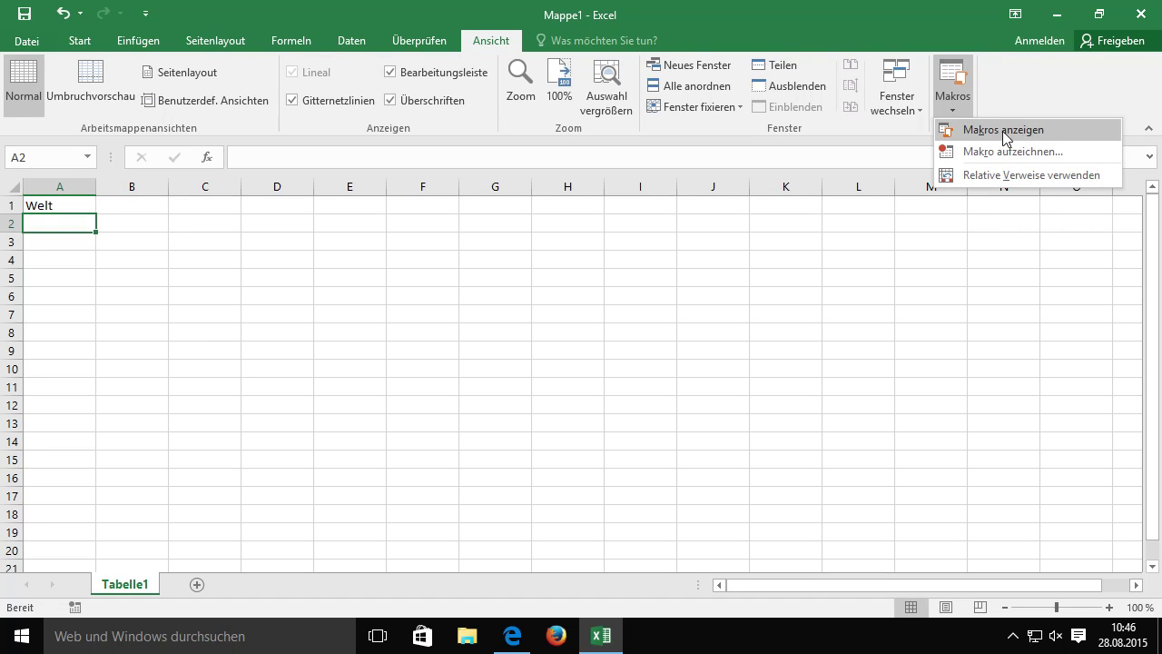
pyautogui.click(1057, 133)
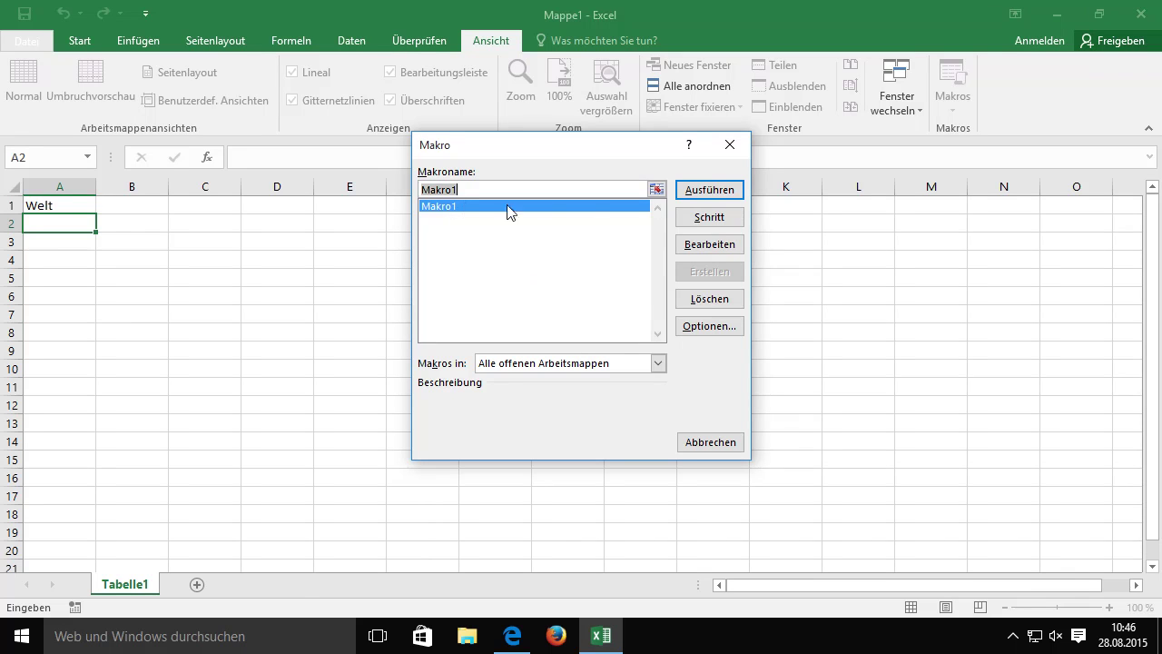
pyautogui.click(717, 189)
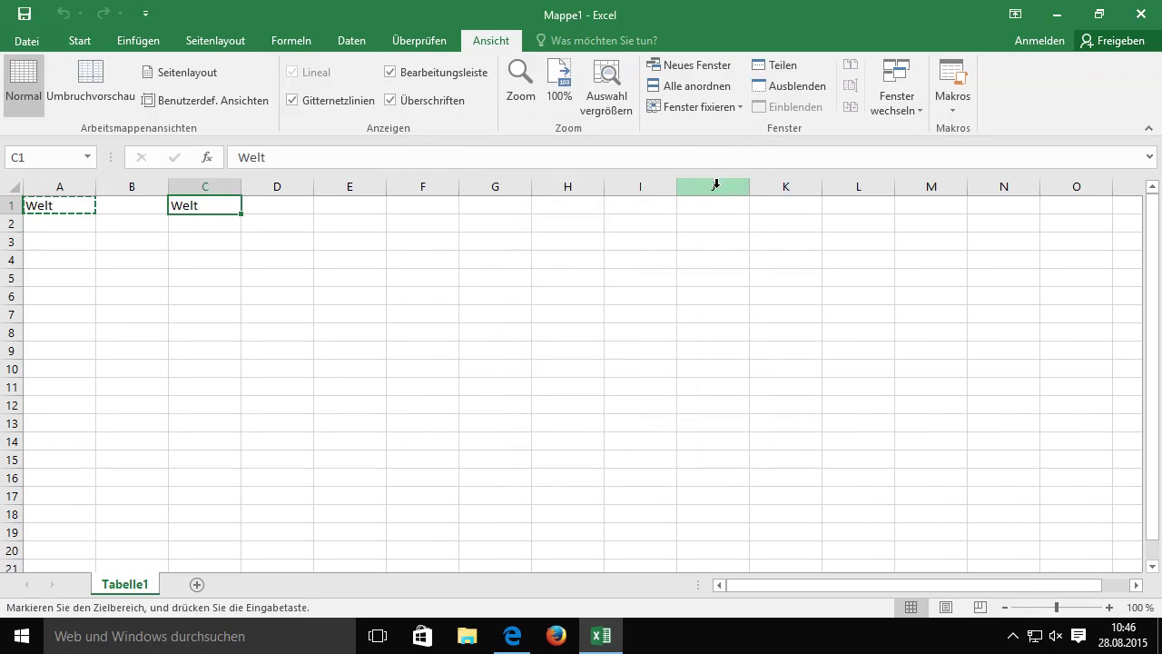